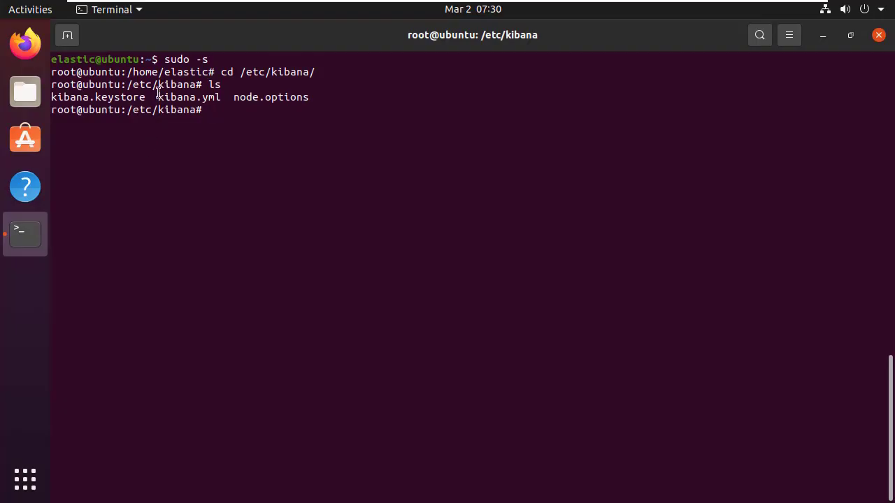
pyautogui.moveTo(113, 99); pyautogui.dragTo(290, 106)
pyautogui.click(156, 101)
pyautogui.moveTo(144, 98); pyautogui.dragTo(65, 96)
pyautogui.click(209, 106)
pyautogui.moveTo(240, 97); pyautogui.dragTo(311, 98)
pyautogui.click(311, 98)
# Step: Open kibana.yml from /etc/kibana in gedit
pyautogui.write('gedit kibana.')
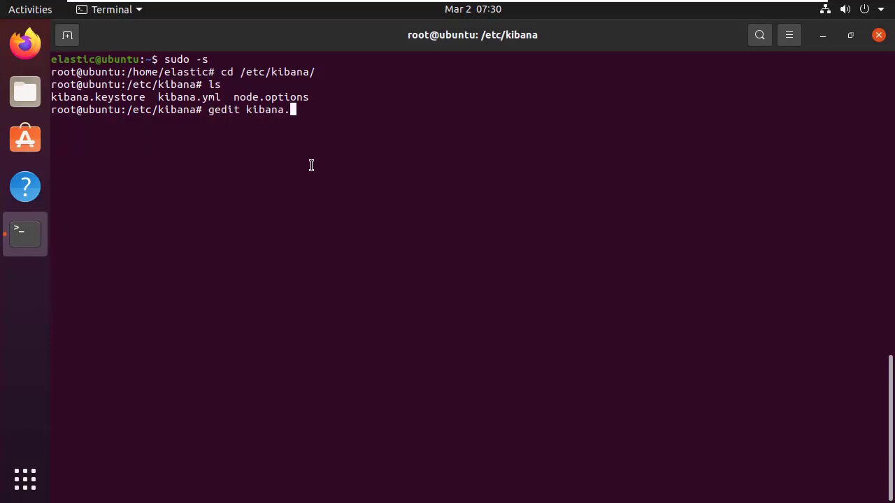
pyautogui.write('yml')
pyautogui.press('Return')
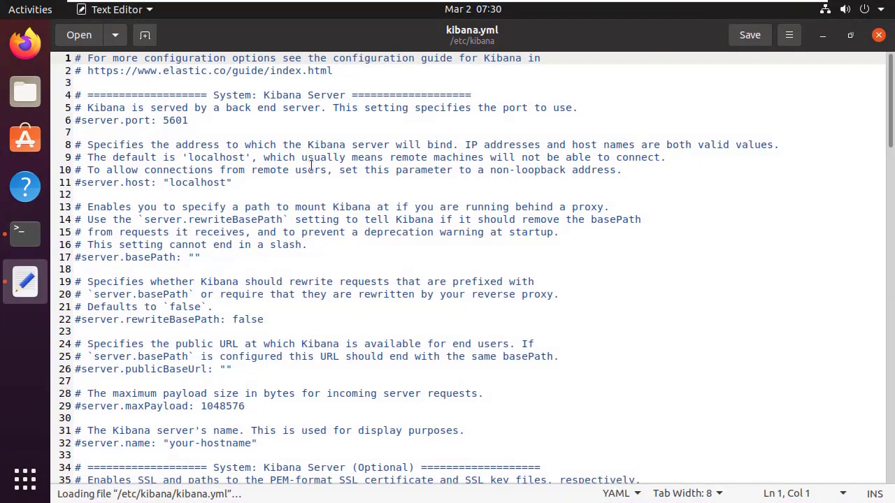
# Step: Examine the server, logging and other system settings throughout kibana.yml, and close the file without changes
pyautogui.scroll(-20, 189, 213)
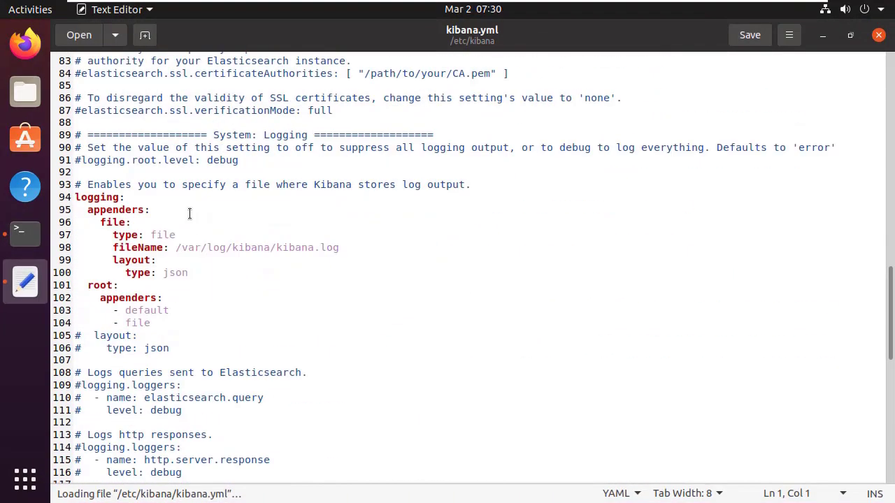
pyautogui.scroll(-2, 189, 213)
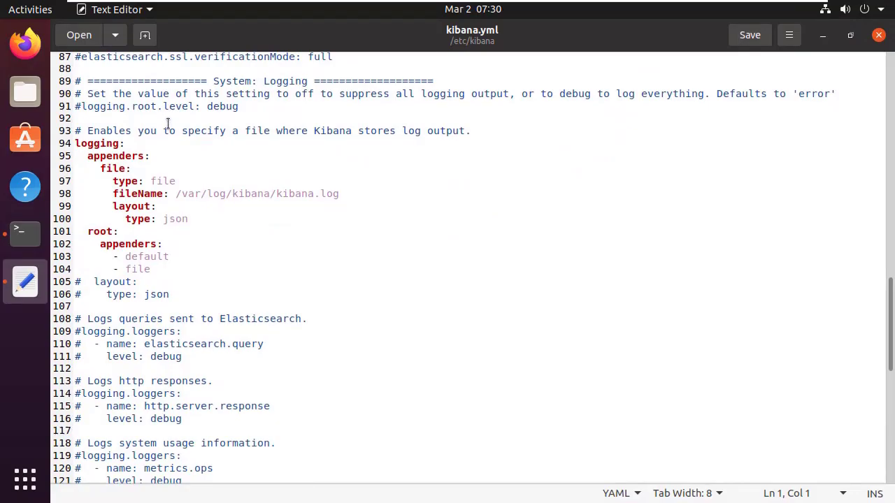
pyautogui.scroll(-2, 180, 238)
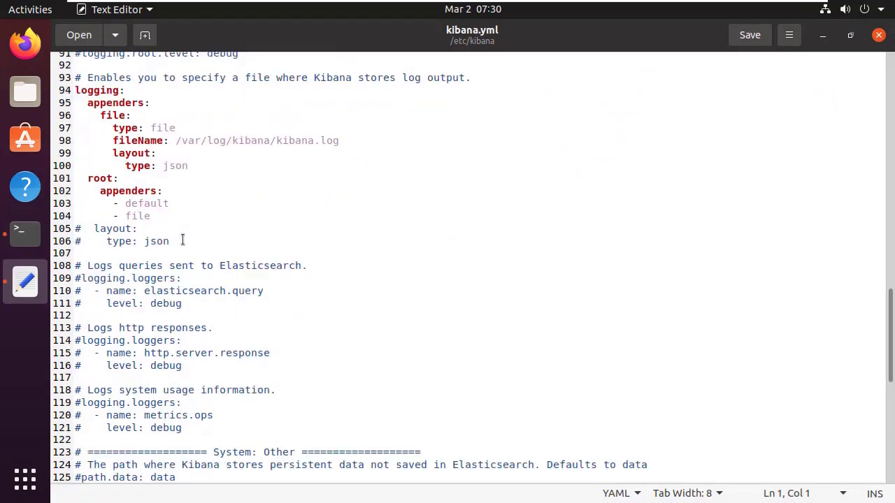
pyautogui.scroll(-8, 182, 240)
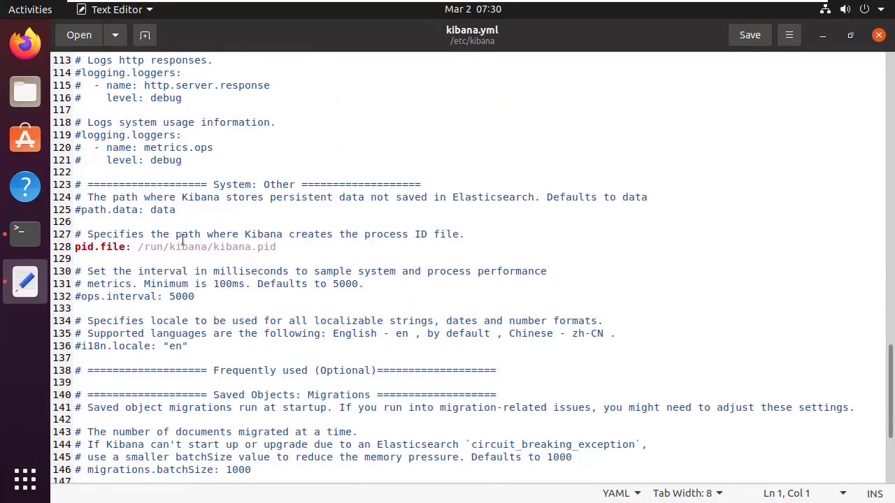
pyautogui.scroll(-6, 182, 240)
pyautogui.scroll(17, 195, 240)
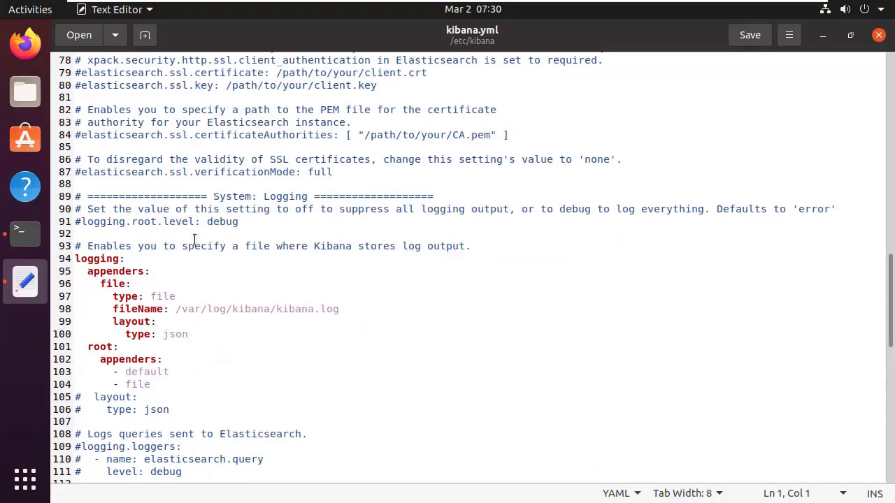
pyautogui.scroll(20, 195, 240)
pyautogui.scroll(1, 847, 10)
pyautogui.click(879, 38)
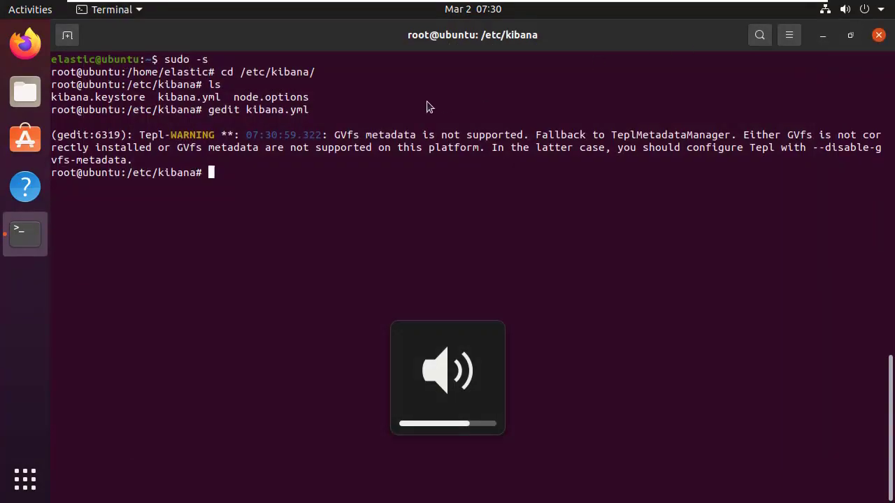
pyautogui.moveTo(158, 98); pyautogui.dragTo(221, 102)
pyautogui.click(230, 103)
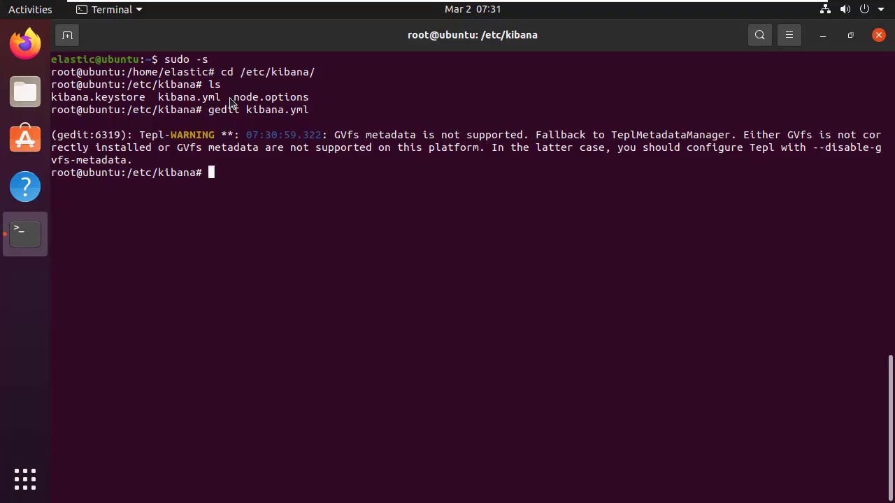
pyautogui.moveTo(221, 102); pyautogui.dragTo(157, 101)
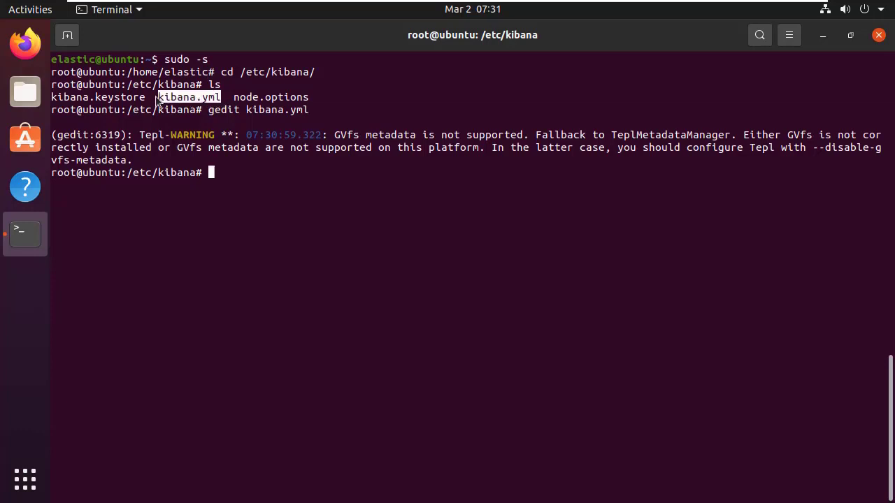
pyautogui.click(198, 168)
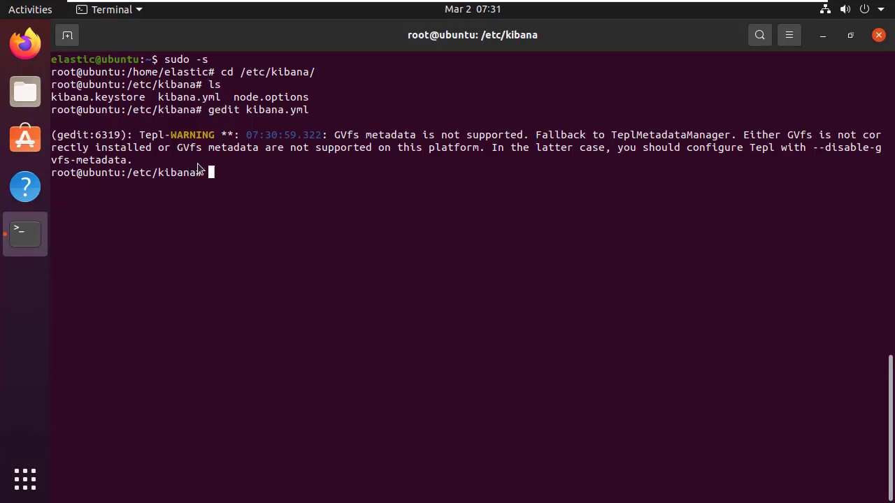
# Step: Clear the terminal screen and return to root's home directory
pyautogui.hotkey('ctrl', 'l')
pyautogui.write('cd')
pyautogui.press('Return')
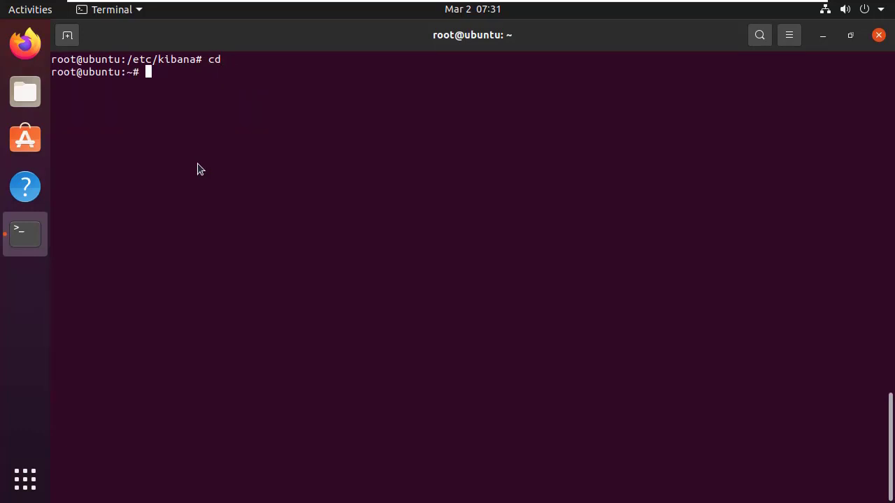
# Step: Check the status of the kibana service with "service kibana status"
pyautogui.write('service kiba')
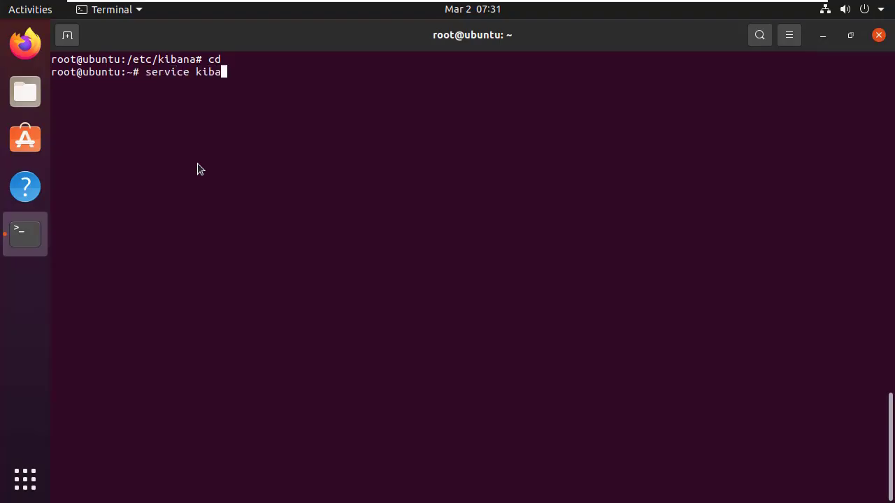
pyautogui.write('na status')
pyautogui.press('Return')
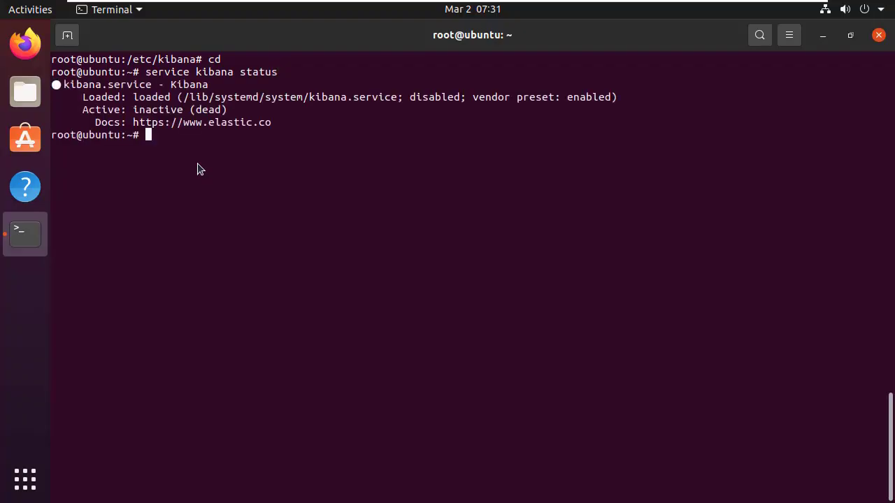
# Step: Start the kibana service with "service kibana start" and check its status again
pyautogui.write('service kibana start')
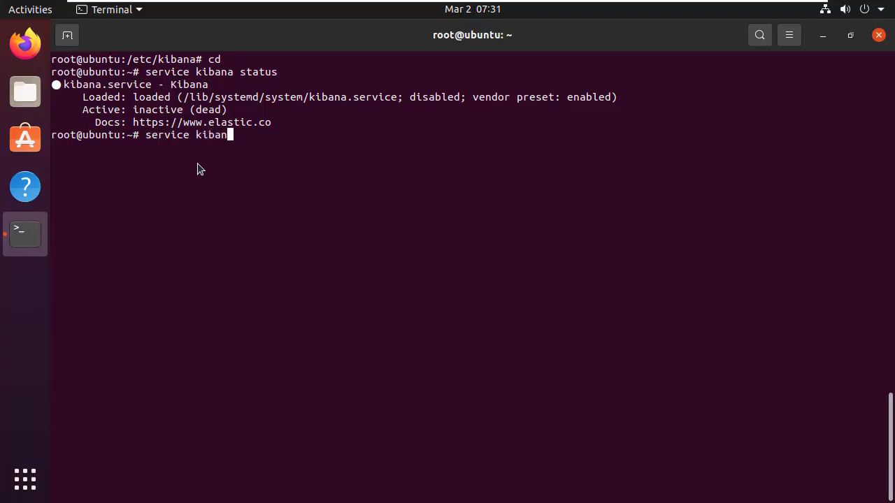
pyautogui.press('Return')
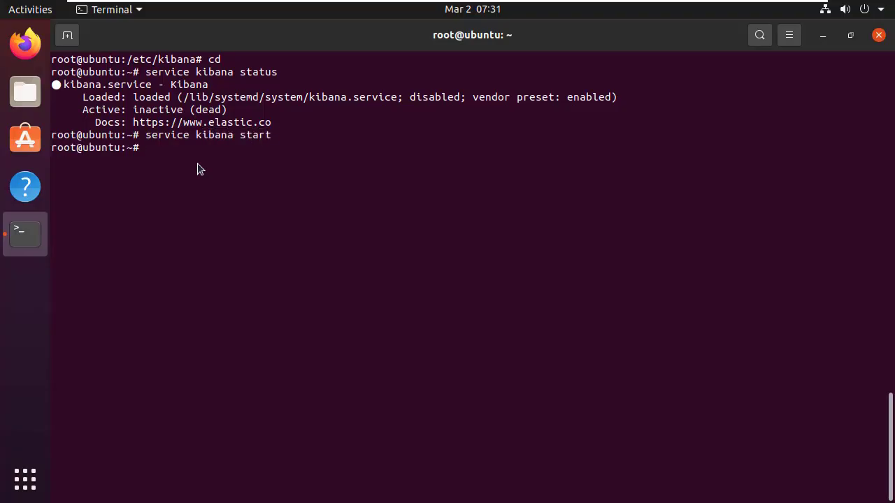
pyautogui.press('Up')
pyautogui.press('Up')
pyautogui.press('Return')
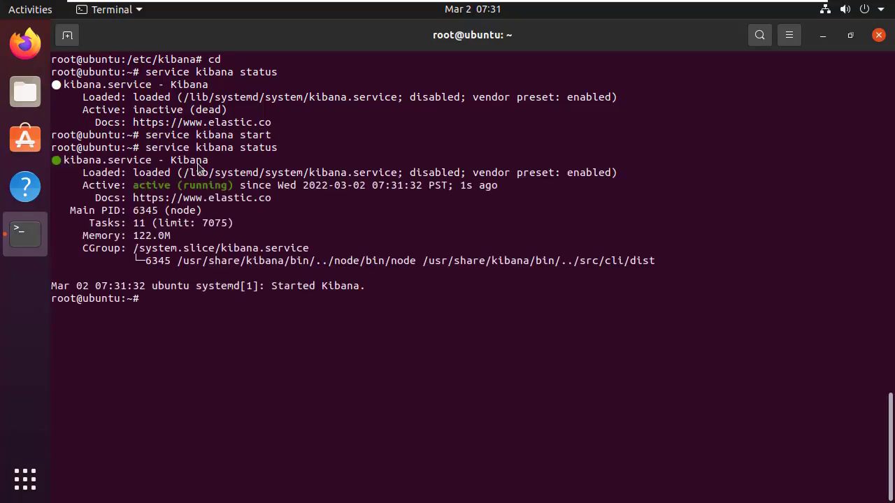
pyautogui.moveTo(177, 162); pyautogui.dragTo(395, 306)
pyautogui.click(392, 306)
# Step: Switch to Firefox, close the extra Privacy Notice page and load Kibana at 127.0.0.1:5601
pyautogui.click(25, 46)
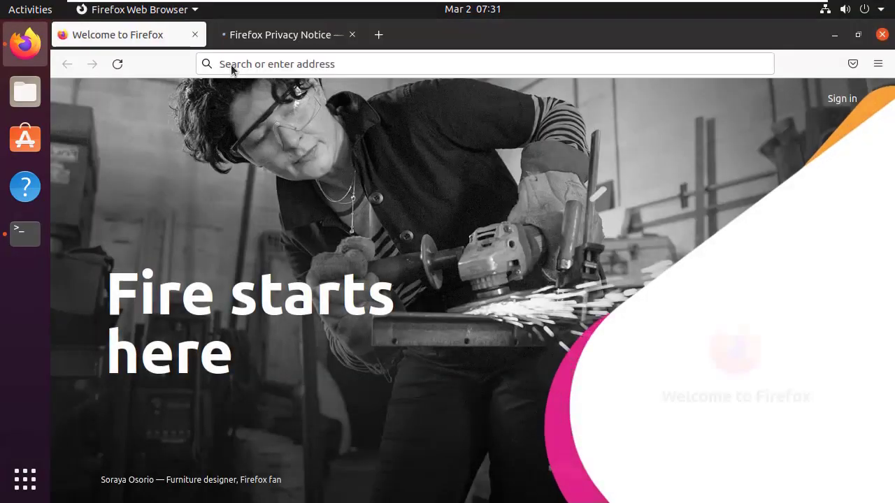
pyautogui.click(282, 63)
pyautogui.click(352, 35)
pyautogui.write('1')
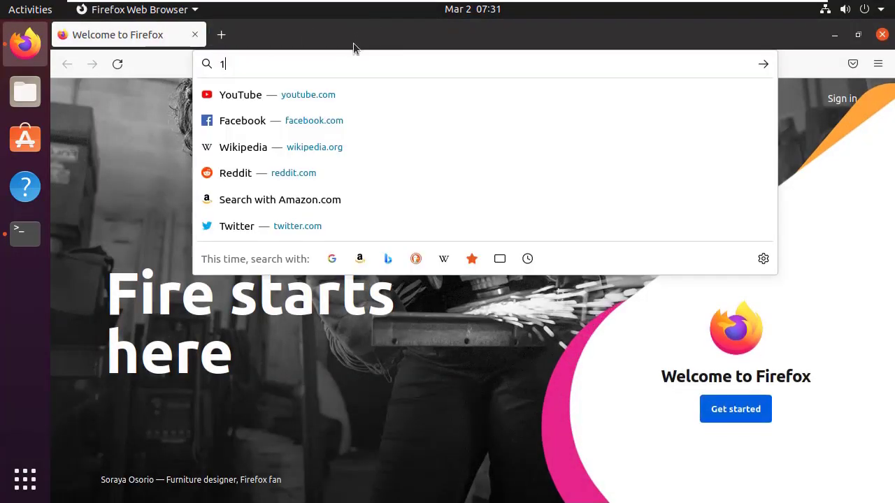
pyautogui.write('27.0.0.1')
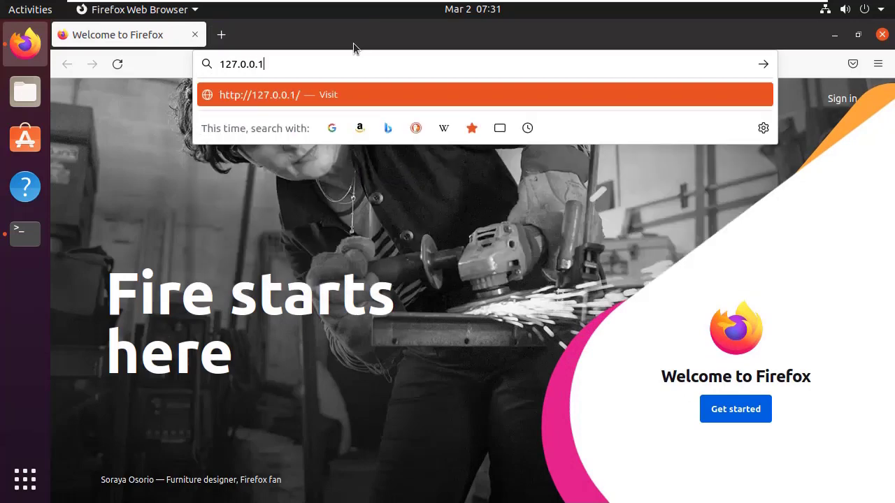
pyautogui.write(':5601')
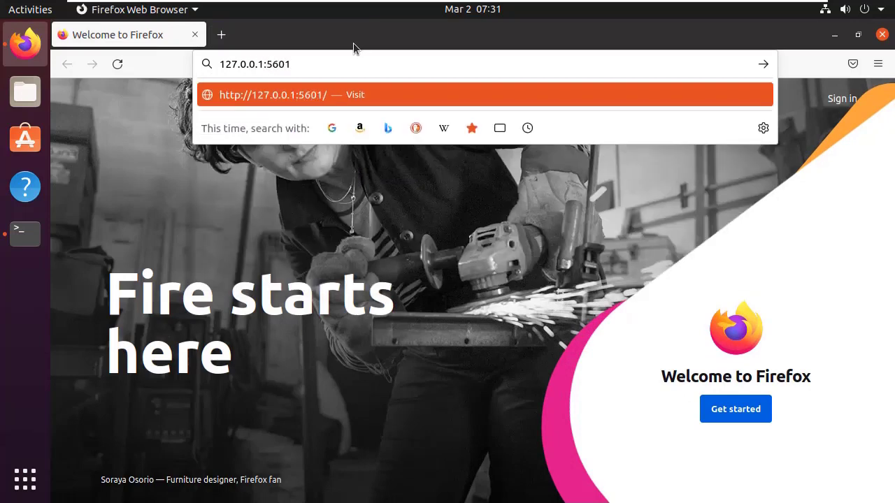
pyautogui.press('Return')
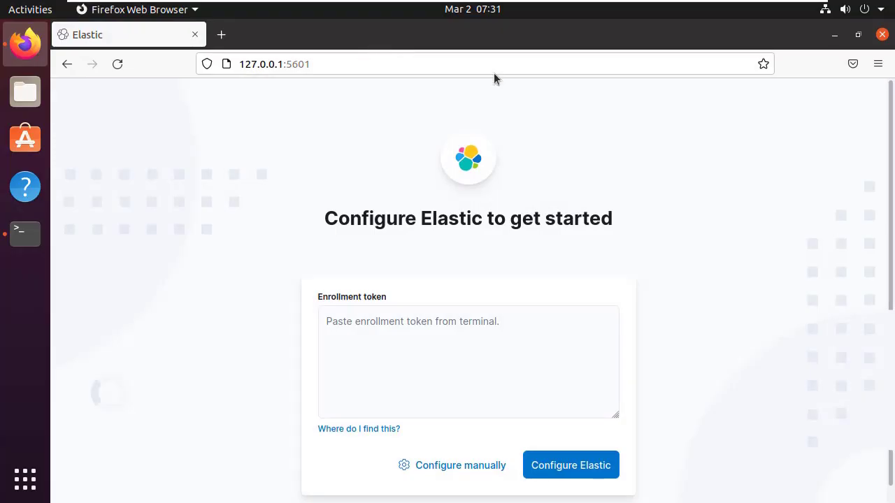
pyautogui.scroll(-1, 436, 255)
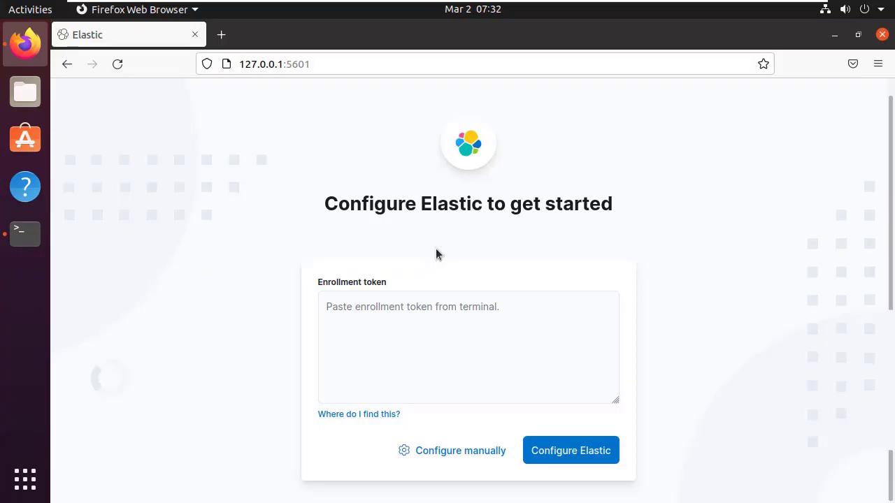
# Step: Switch back to the terminal, change to /usr/share/elasticsearch/ and list its contents
pyautogui.hotkey('alt', 'Tab')
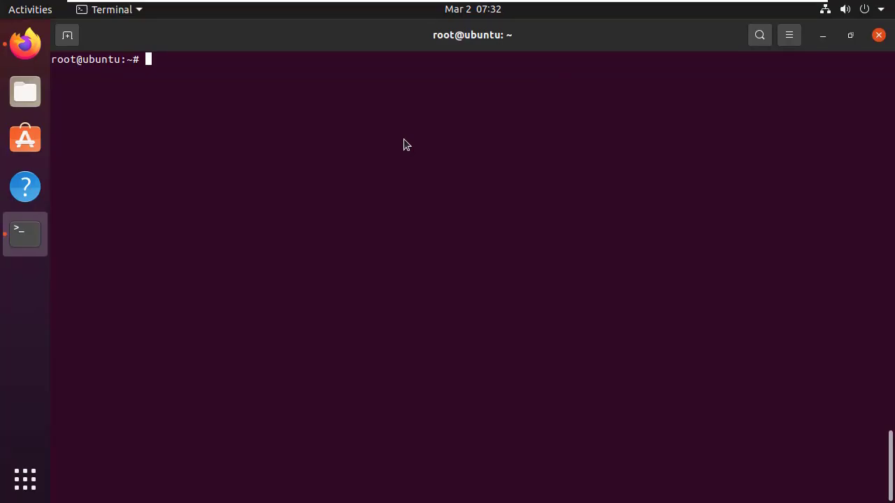
pyautogui.write('cd /usr/share/elasticsearch/')
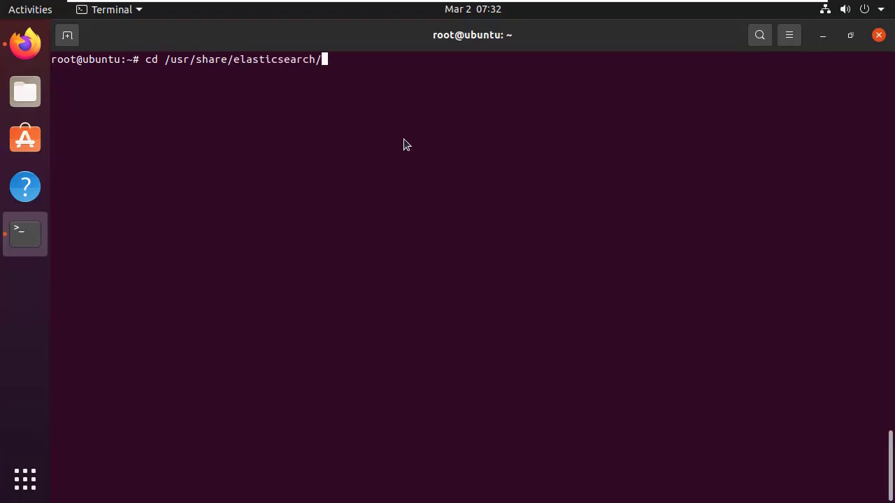
pyautogui.press('Return')
pyautogui.write('ls')
pyautogui.press('Return')
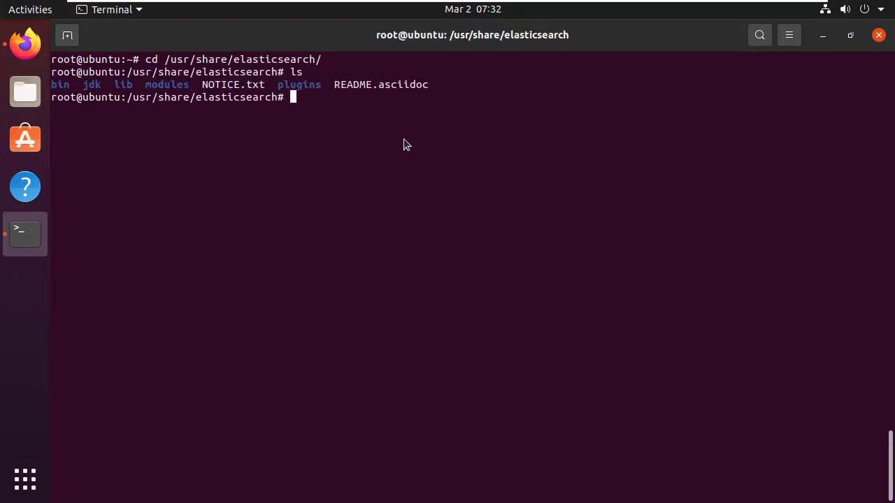
# Step: Change into the bin directory of Elasticsearch and show a detailed listing of its files
pyautogui.doubleClick(63, 87)
pyautogui.write('cd bin/')
pyautogui.press('Return')
pyautogui.write('ll')
pyautogui.press('Return')
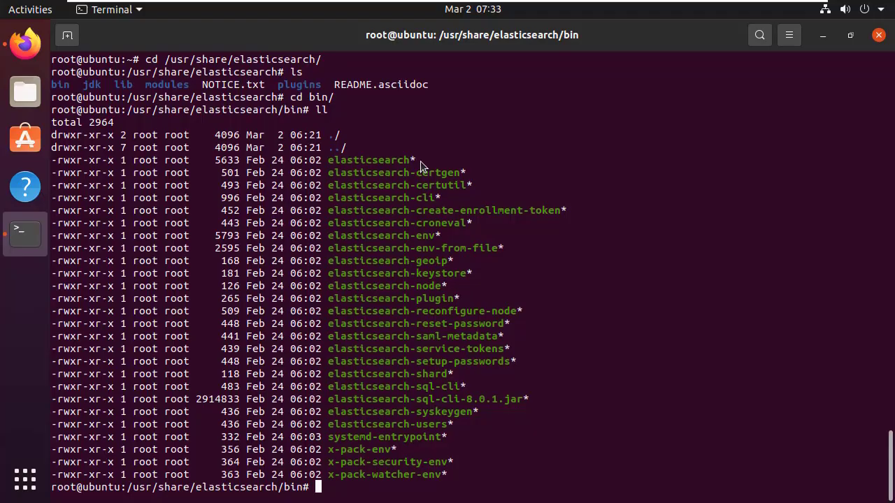
# Step: Generate an enrollment token for Kibana by running ./elasticsearch-create-enrollment-token -s kibana
pyautogui.write('./el')
pyautogui.press('Tab')
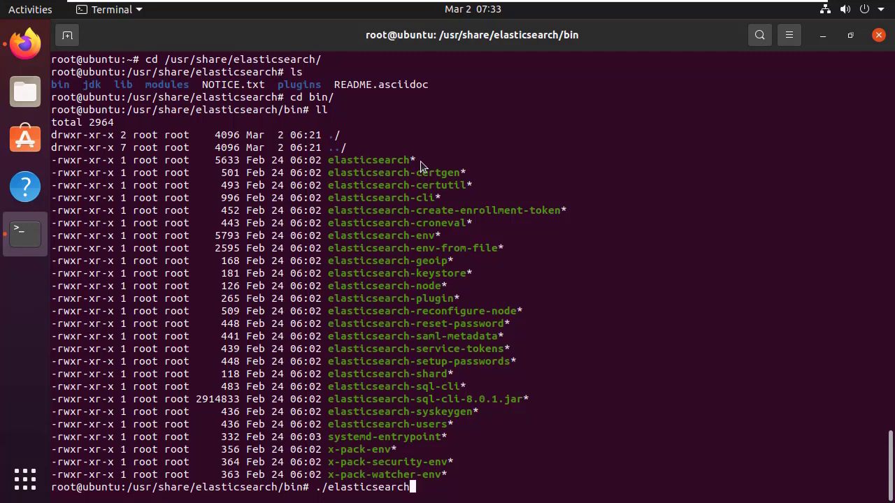
pyautogui.write('-cre')
pyautogui.press('Tab')
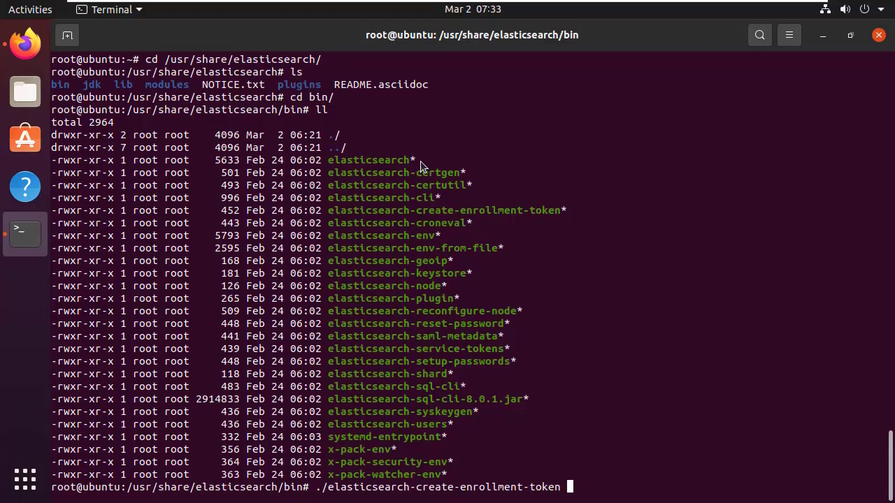
pyautogui.write('-s kibana')
pyautogui.press('Return')
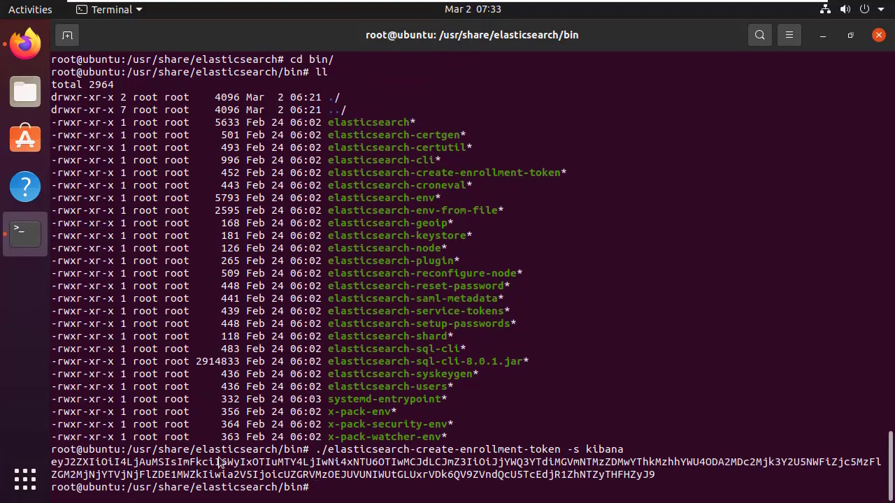
# Step: Copy the generated enrollment token into the Enrollment token field in Firefox and submit the Elastic configuration
pyautogui.moveTo(656, 475); pyautogui.dragTo(53, 461)
pyautogui.rightClick(61, 462)
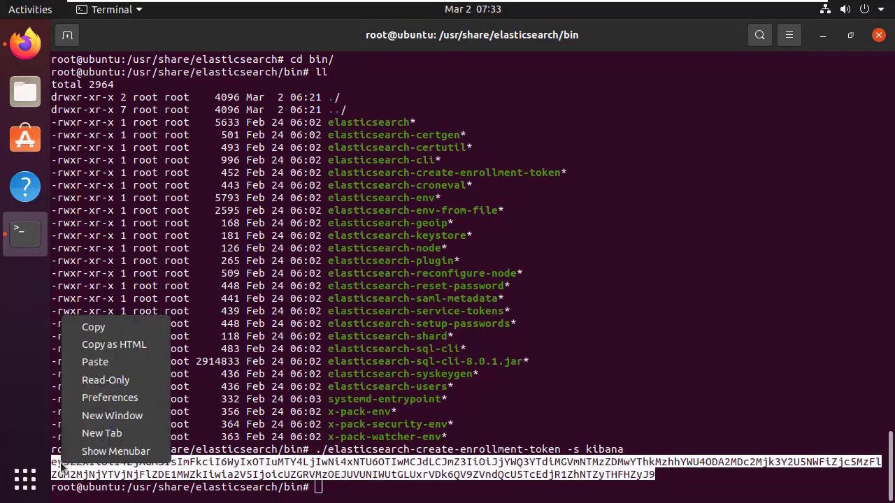
pyautogui.click(111, 334)
pyautogui.click(26, 44)
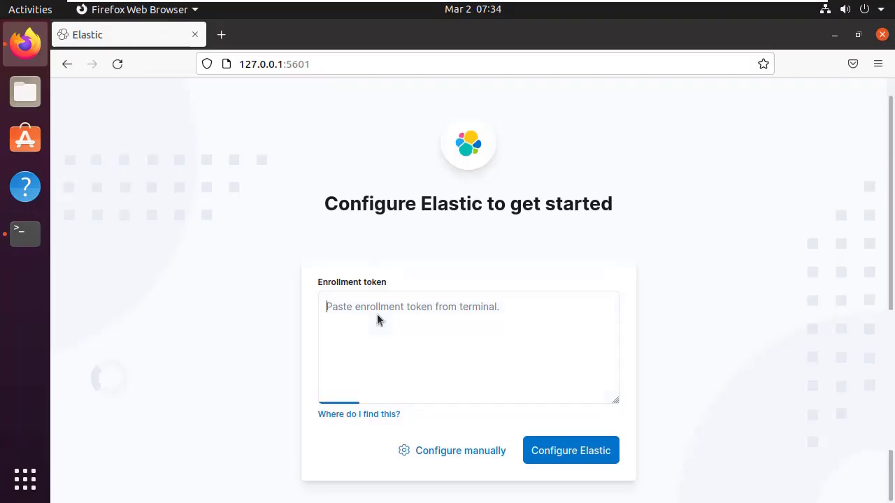
pyautogui.hotkey('ctrl', 'v')
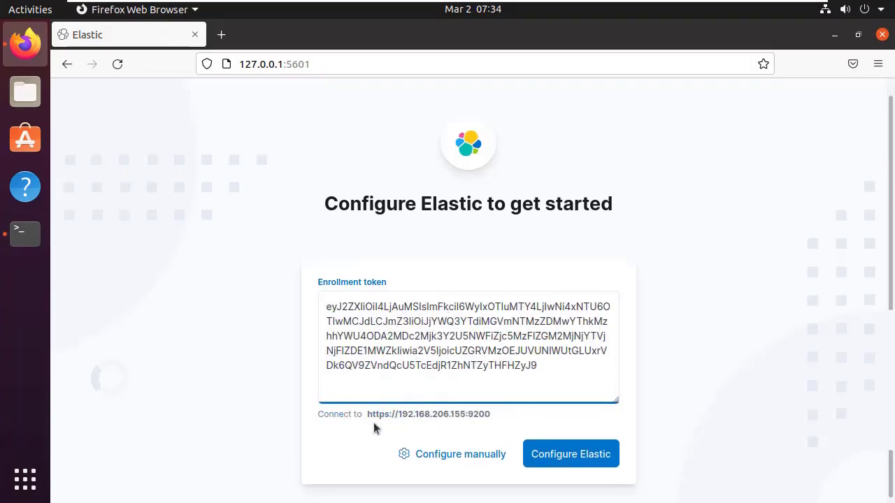
pyautogui.click(419, 417)
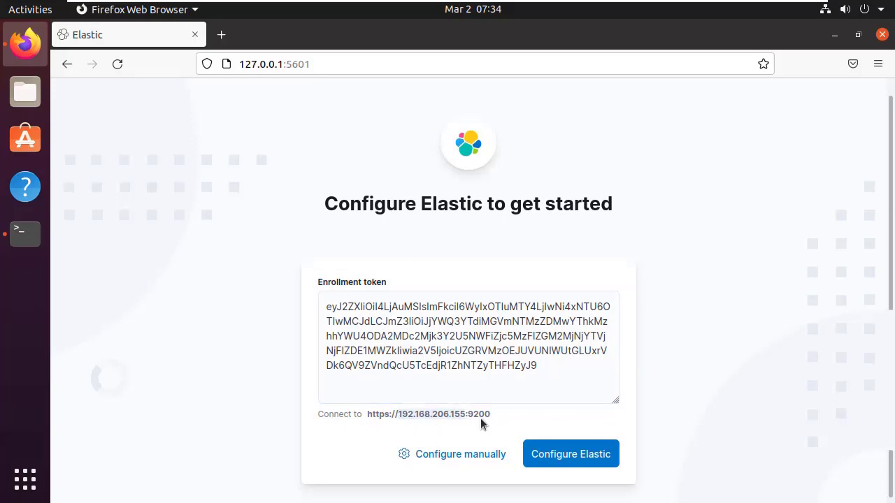
pyautogui.click(559, 459)
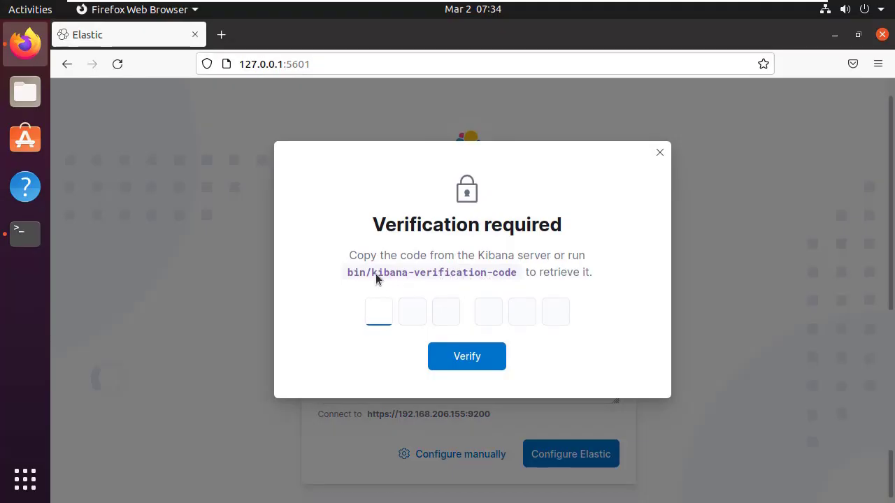
pyautogui.moveTo(352, 260); pyautogui.dragTo(586, 266)
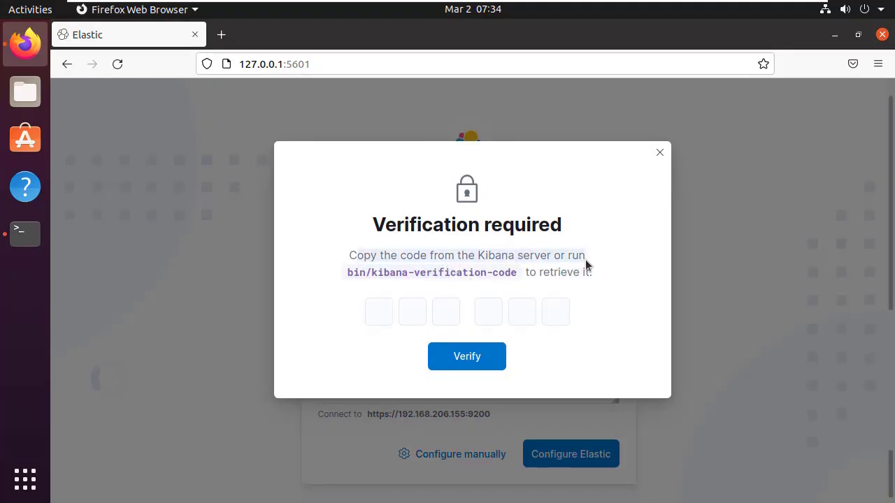
pyautogui.moveTo(515, 278); pyautogui.dragTo(347, 274)
pyautogui.rightClick(350, 275)
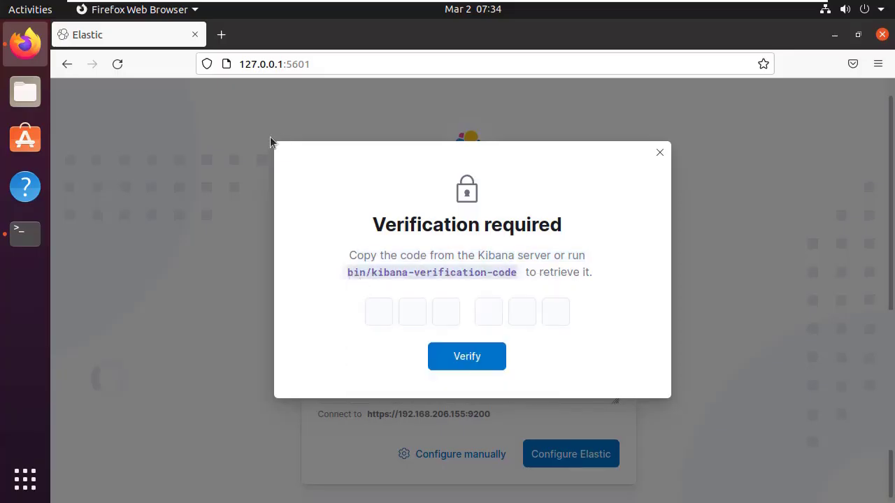
# Step: Switch to the terminal, change to /usr/share/kibana/ and list its contents
pyautogui.click(25, 234)
pyautogui.write('cd /etc/ki')
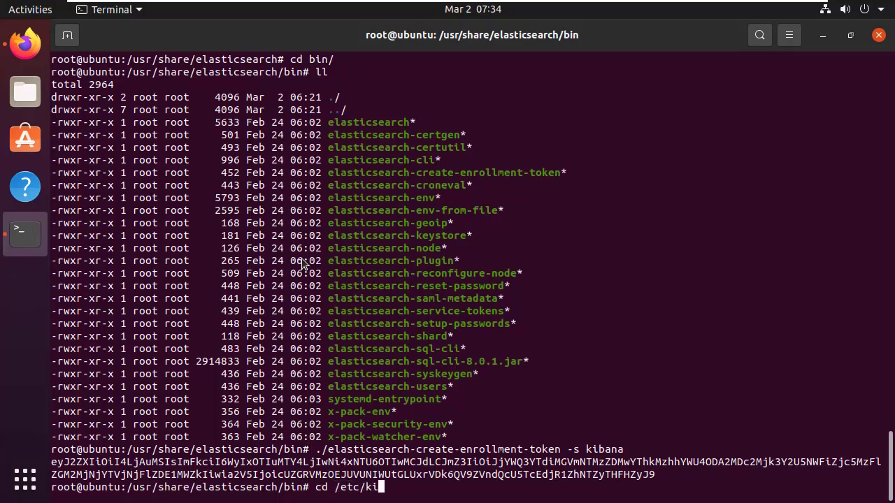
pyautogui.press('Tab')
pyautogui.press('BackSpace')
pyautogui.press('BackSpace')
pyautogui.press('BackSpace')
pyautogui.press('BackSpace')
pyautogui.press('BackSpace')
pyautogui.press('BackSpace')
pyautogui.press('BackSpace')
pyautogui.press('BackSpace')
pyautogui.press('BackSpace')
pyautogui.press('BackSpace')
pyautogui.write('usr/share/kib')
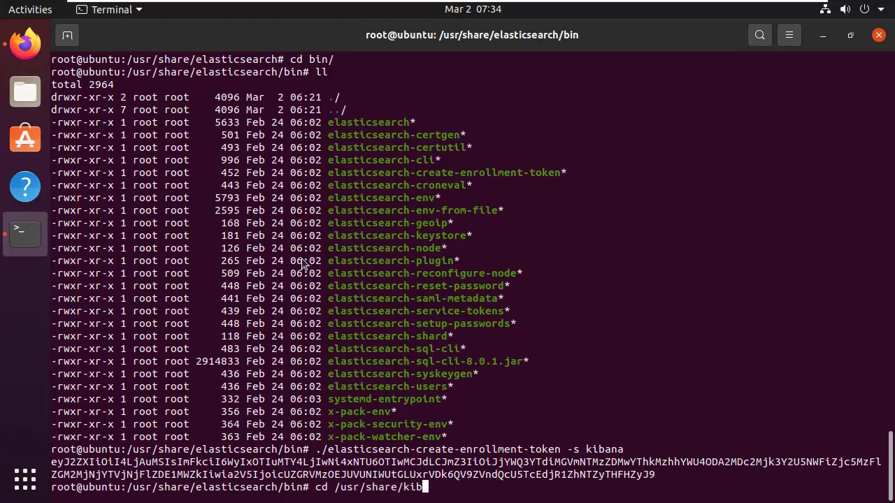
pyautogui.press('Tab')
pyautogui.press('Return')
pyautogui.write('ls')
pyautogui.press('Return')
# Step: Change into the bin directory of Kibana and list its files
pyautogui.write('cd bu')
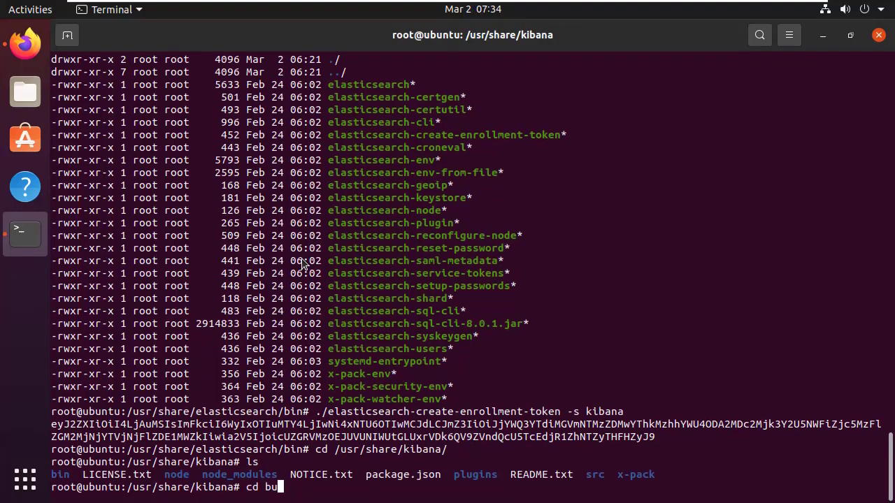
pyautogui.press('BackSpace')
pyautogui.write('i')
pyautogui.press('Tab')
pyautogui.press('Return')
pyautogui.write('ls')
pyautogui.press('Return')
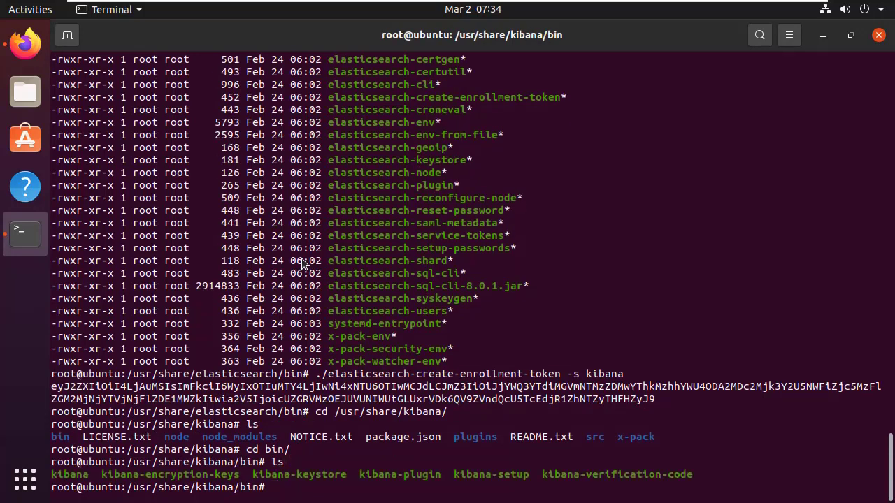
# Step: Retrieve the Kibana verification code by running ./kibana-verification-code
pyautogui.write('./kibanav')
pyautogui.press('BackSpace')
pyautogui.write('-v')
pyautogui.press('Tab')
pyautogui.press('Return')
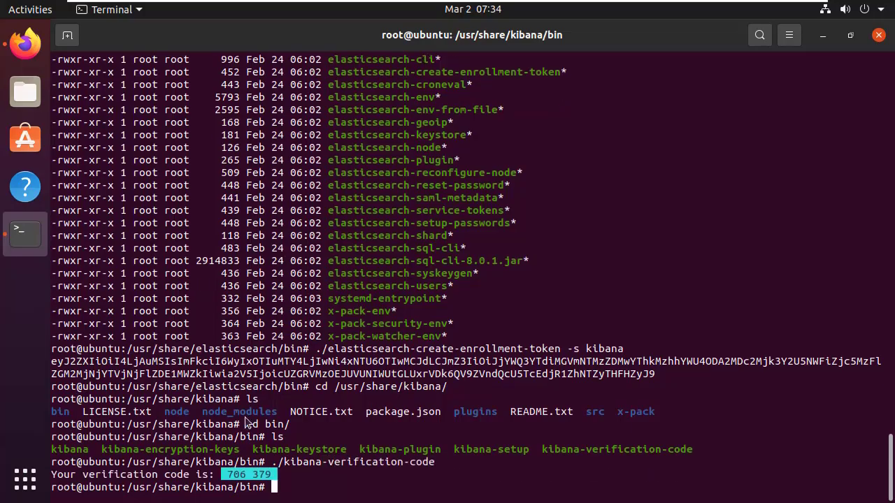
# Step: Copy the verification code from the terminal into the Verification required dialog in Firefox and verify it
pyautogui.moveTo(224, 477); pyautogui.dragTo(273, 477)
pyautogui.rightClick(273, 478)
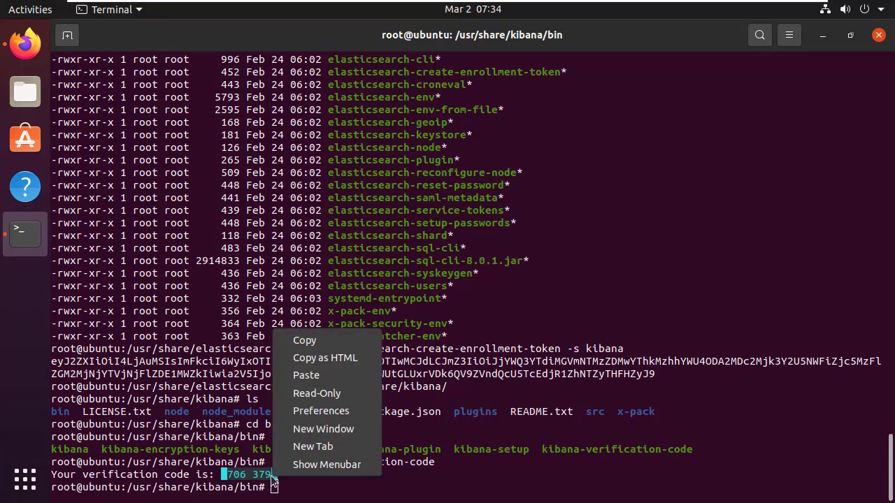
pyautogui.click(305, 340)
pyautogui.click(25, 43)
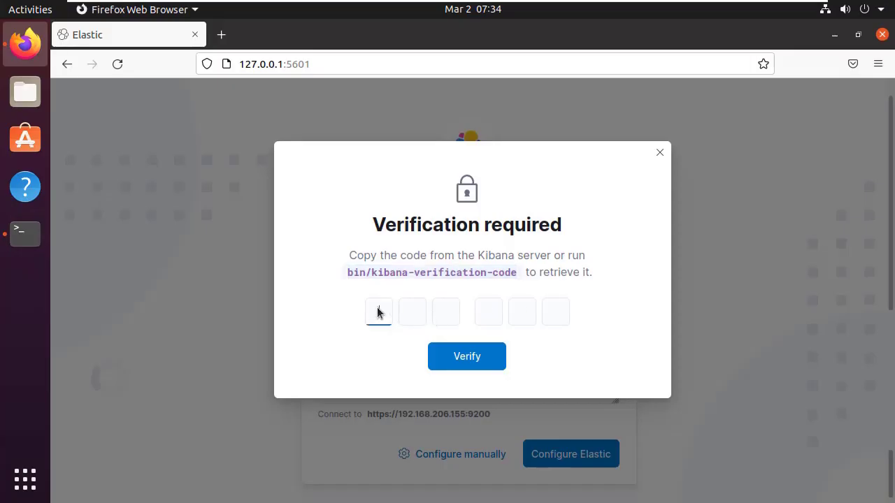
pyautogui.hotkey('ctrl', 'v')
pyautogui.click(457, 363)
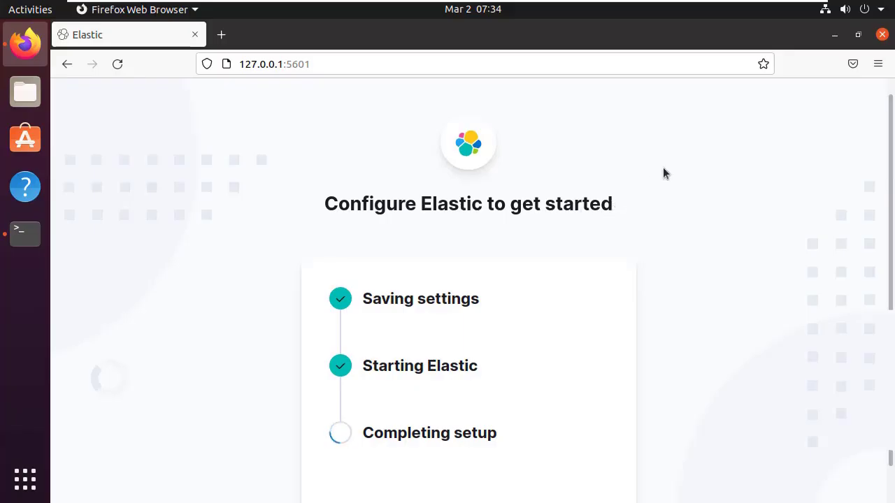
pyautogui.scroll(-1, 409, 295)
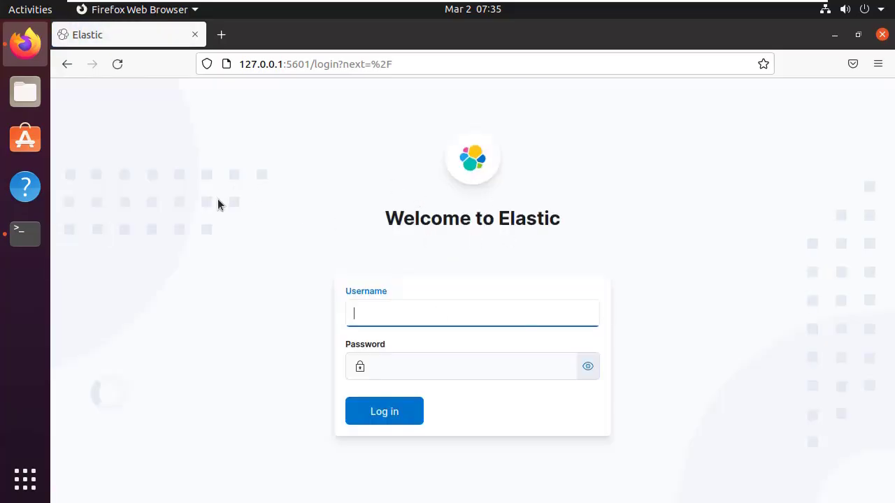
# Step: Clear the terminal screen and return to the Elastic login page in Firefox
pyautogui.click(20, 231)
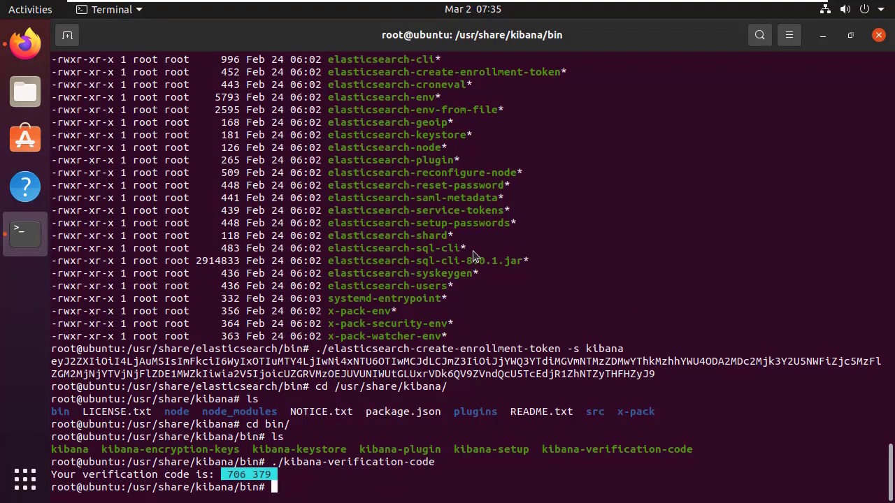
pyautogui.hotkey('ctrl', 'l')
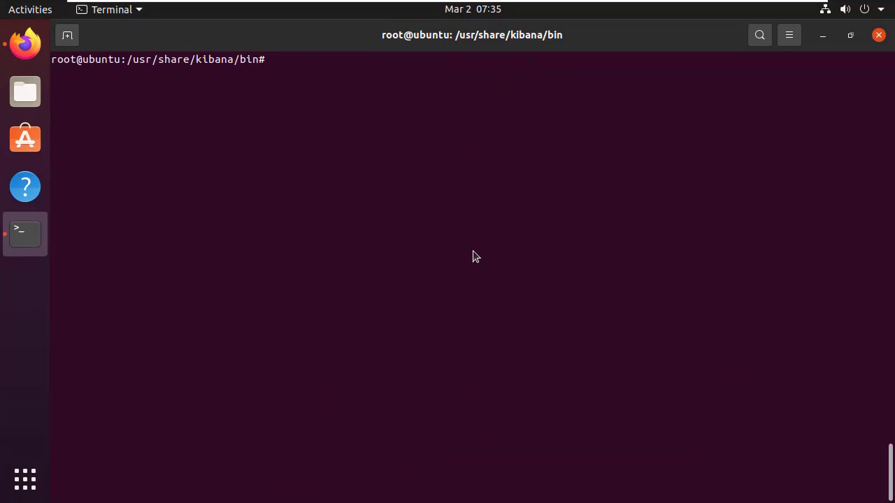
pyautogui.hotkey('alt', 'Tab')
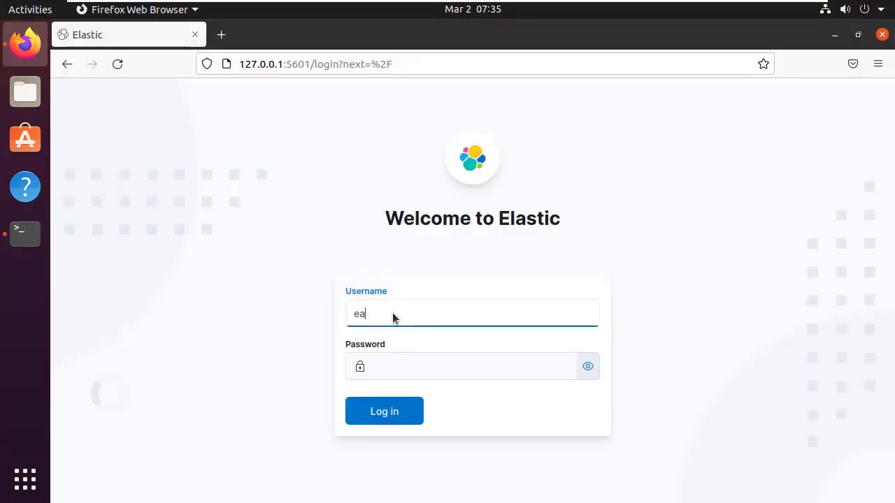
# Step: Try to log in to Elastic with the username elastic and a pasted account password
pyautogui.write('elastic')
pyautogui.press('Tab')
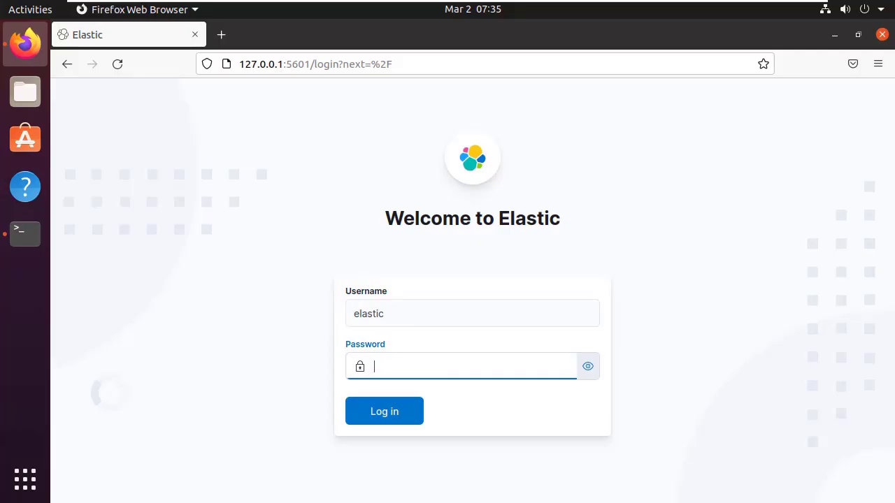
pyautogui.hotkey('ctrl', 'v')
pyautogui.press('Return')
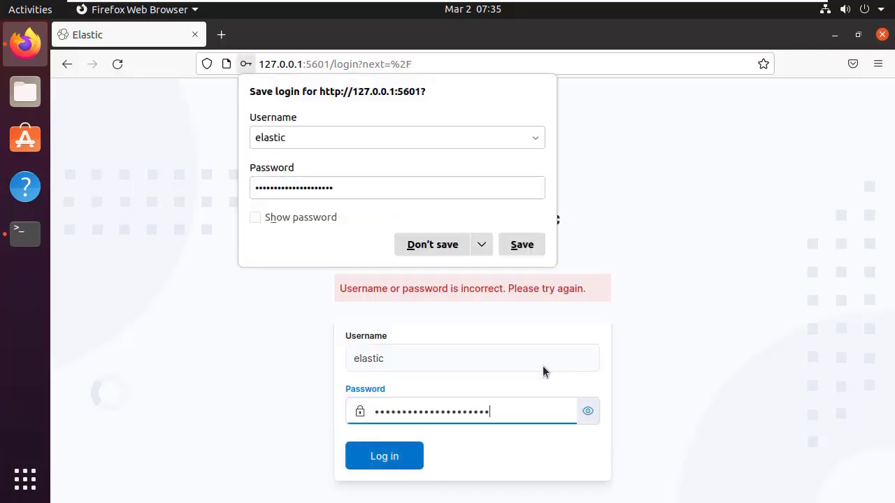
# Step: Replace the entry in the Password field with the elastic account's password and log in
pyautogui.moveTo(512, 407); pyautogui.dragTo(335, 399)
pyautogui.hotkey('ctrl', 'v')
pyautogui.press('Return')
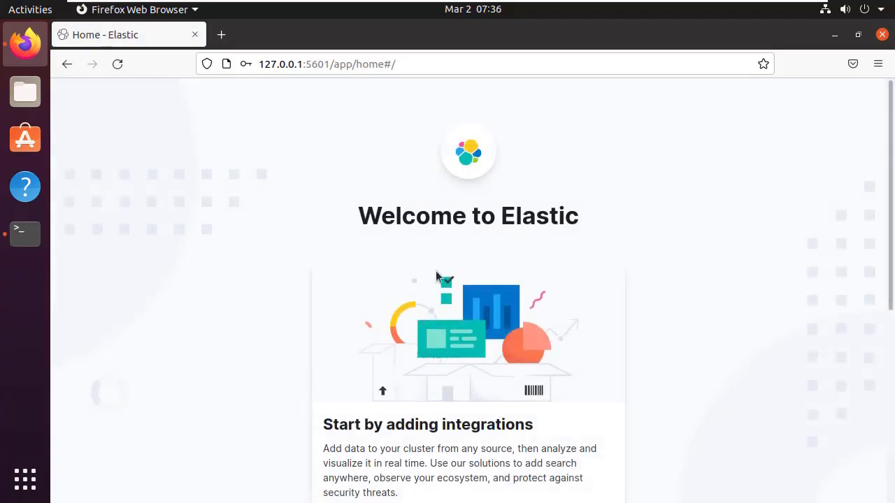
# Step: Leave the integrations welcome screen for the Elastic home page and reduce the page zoom to 80%
pyautogui.scroll(-3, 437, 306)
pyautogui.click(453, 419)
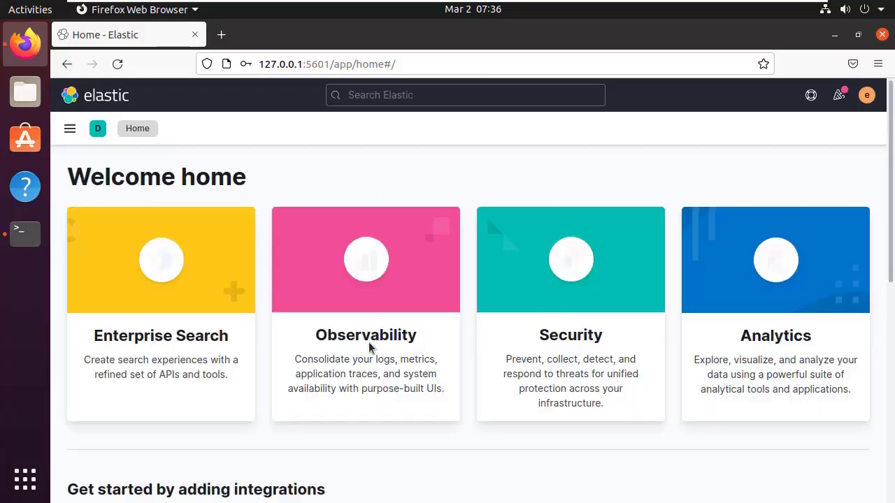
pyautogui.hotkey('ctrl', '-')
pyautogui.hotkey('ctrl', '-')
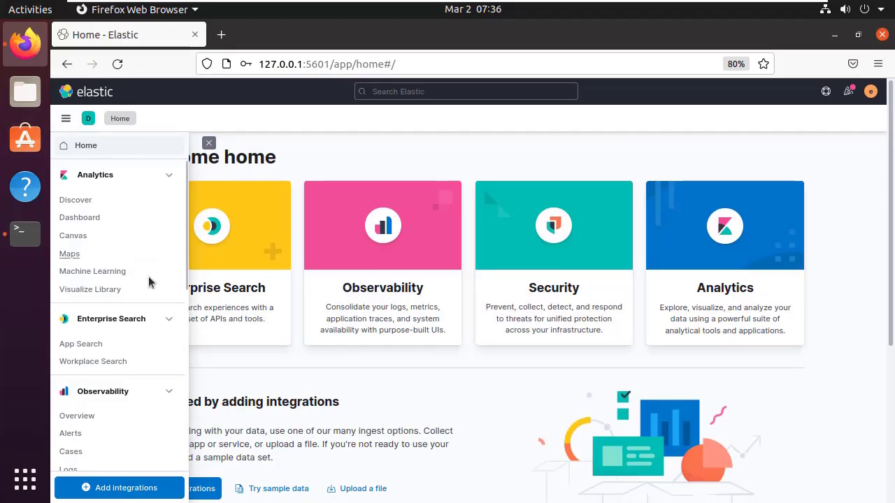
# Step: Open Stack Management and show the Users list of its Security section
pyautogui.scroll(-10, 140, 300)
pyautogui.click(100, 462)
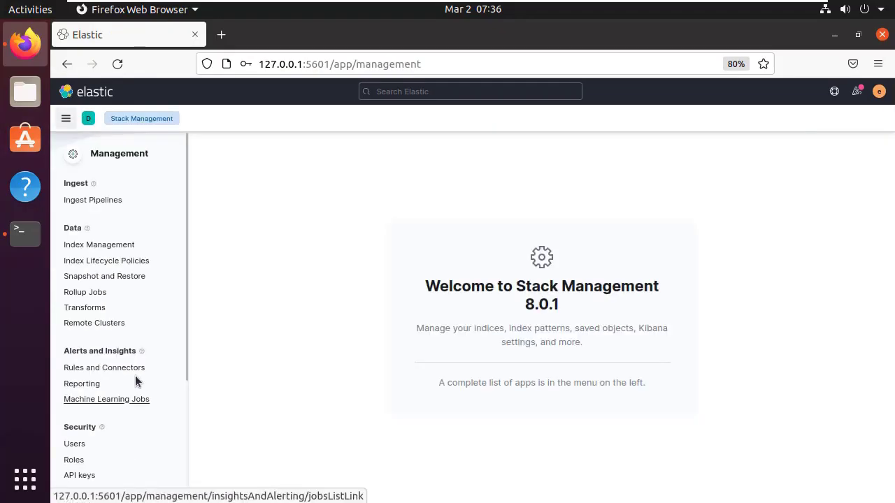
pyautogui.click(74, 445)
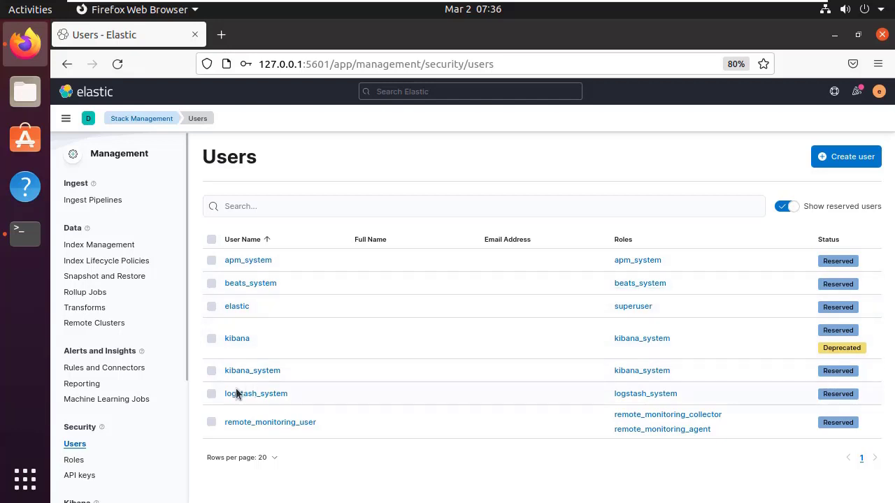
# Step: View the kibana_system user's profile and its Change password option, and return to the Users list
pyautogui.click(248, 372)
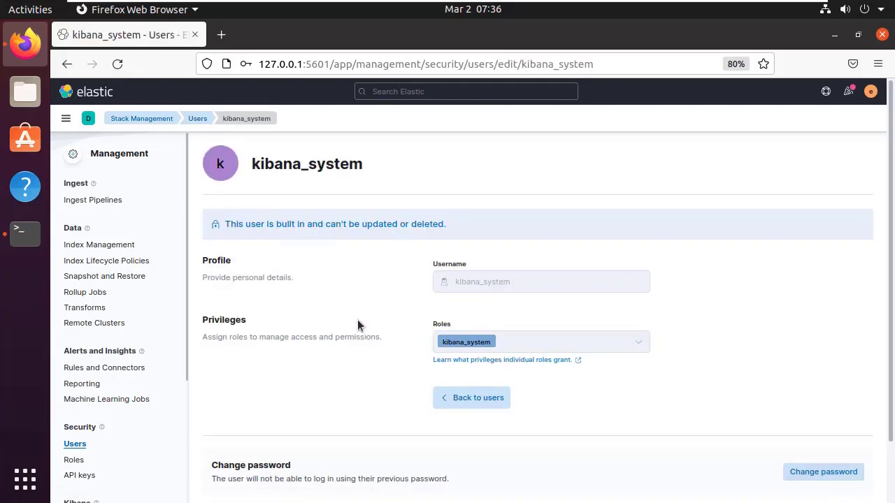
pyautogui.scroll(-1, 334, 339)
pyautogui.click(817, 412)
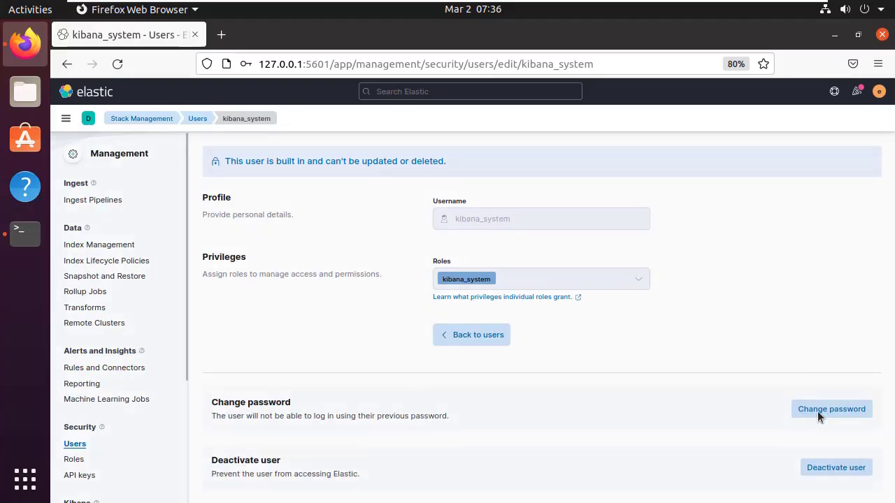
pyautogui.click(883, 143)
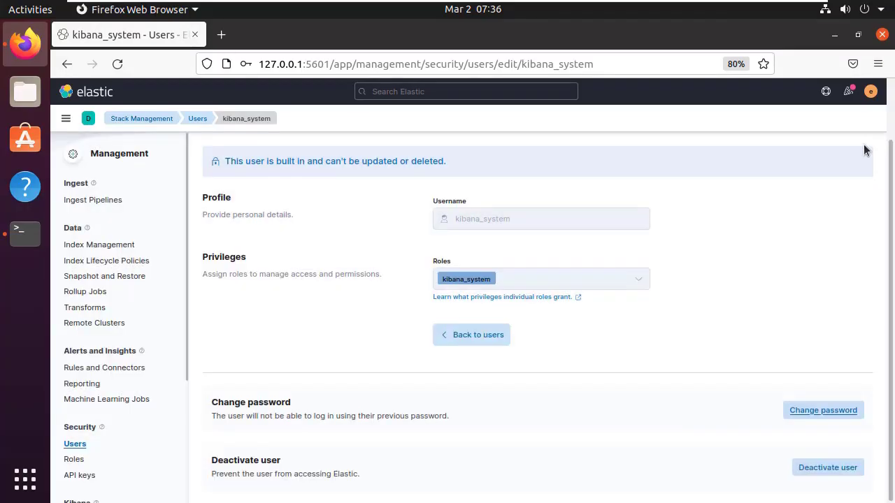
pyautogui.click(200, 119)
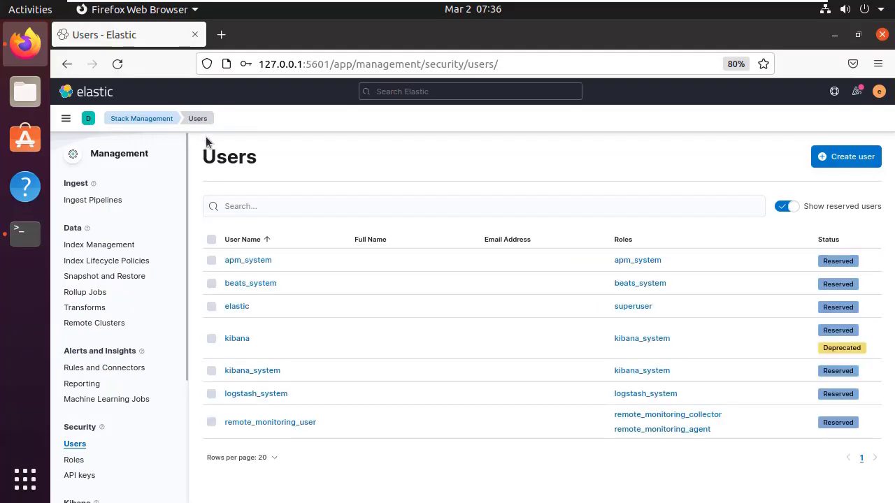
# Step: Look through the remaining Stack Management sections and return to the Elastic home page
pyautogui.scroll(-2, 111, 369)
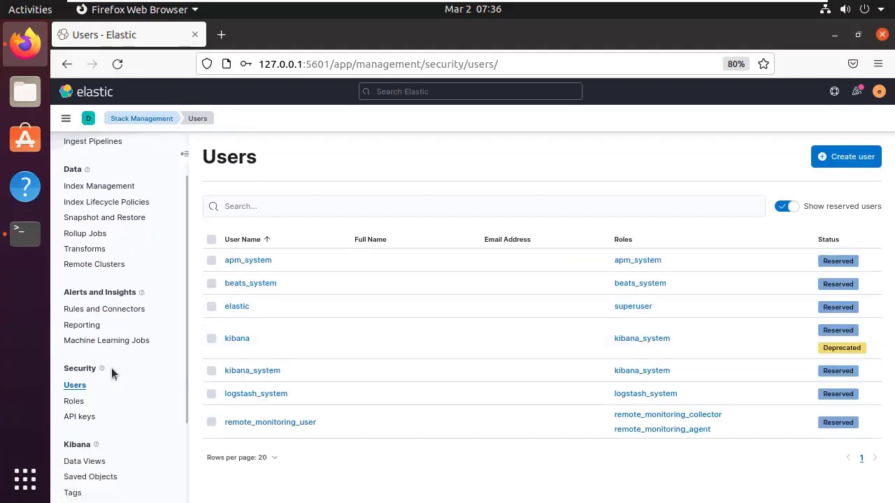
pyautogui.scroll(-4, 111, 367)
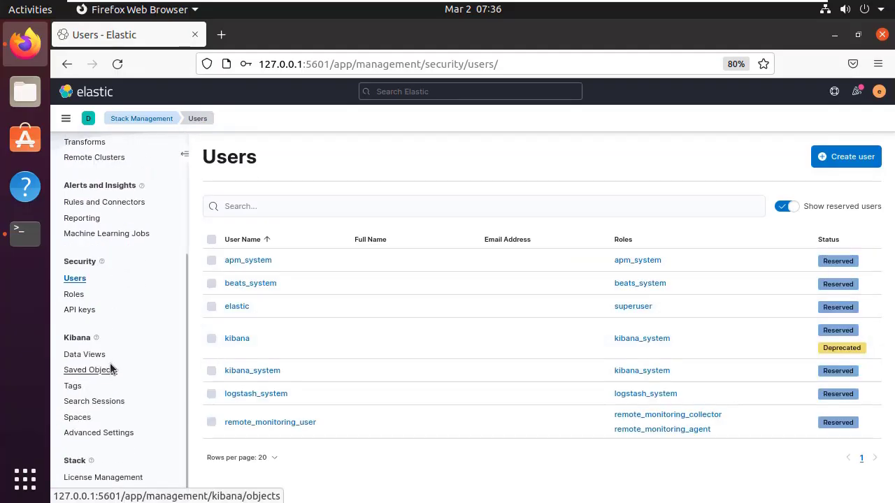
pyautogui.scroll(5, 106, 322)
pyautogui.click(94, 92)
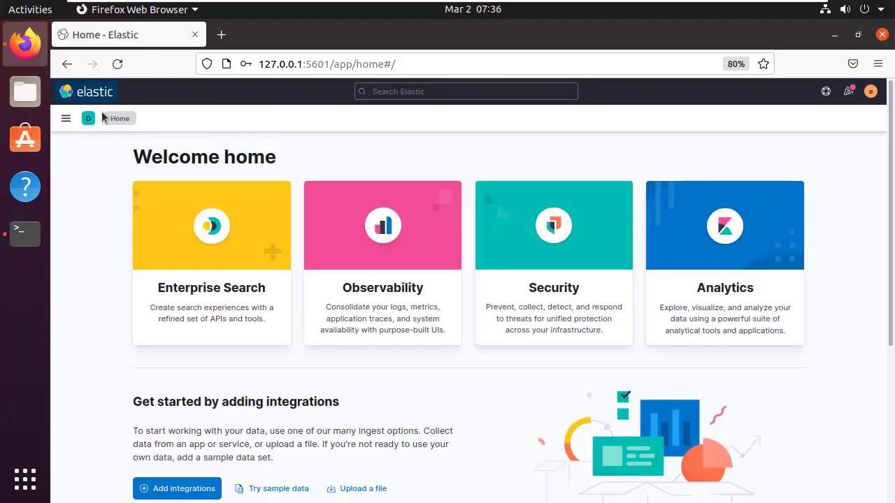